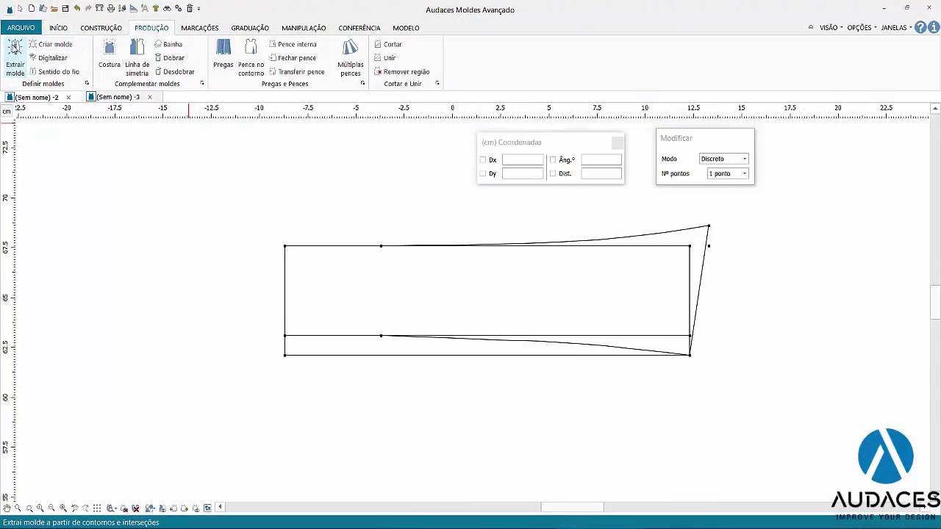
Step: Extract two patterns with contour mode Automático: the large inner rectangle, placed below the drawing, and the narrow curved corner region, placed above it
click(15, 49)
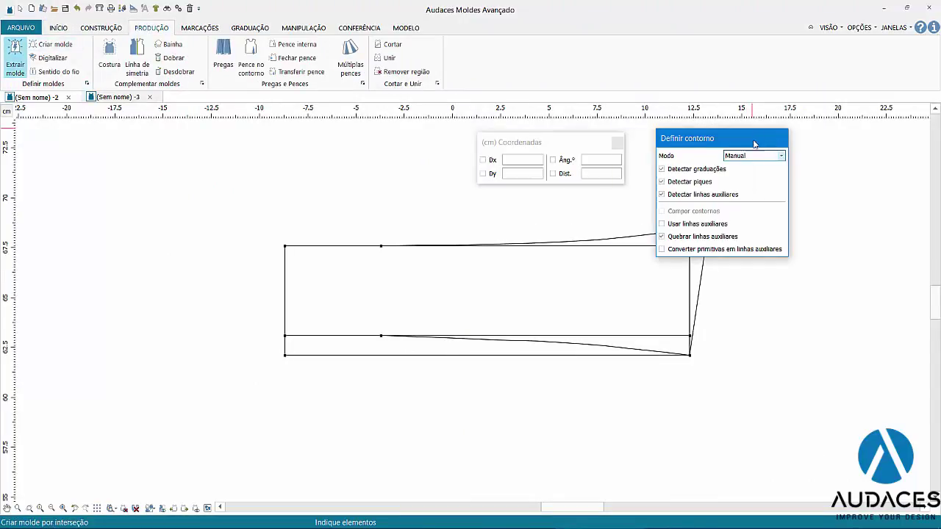
drag(757, 142, 206, 191)
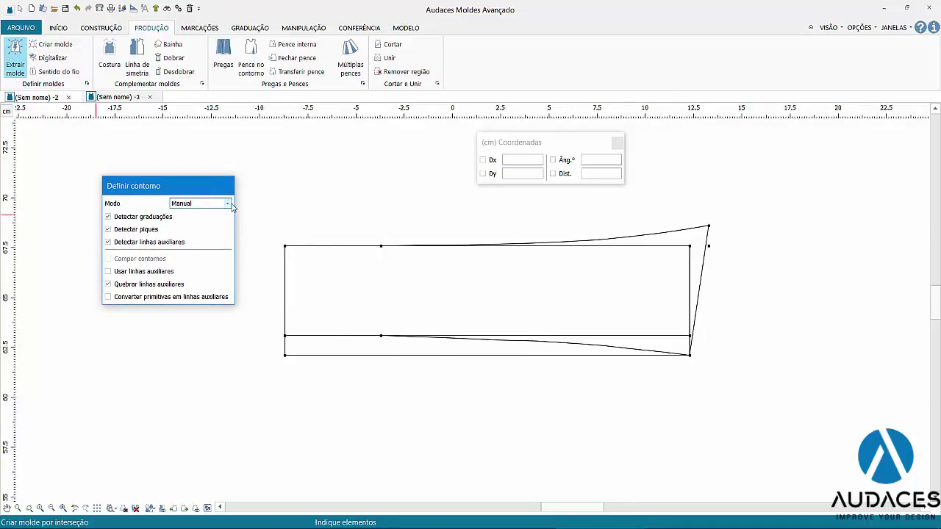
click(230, 205)
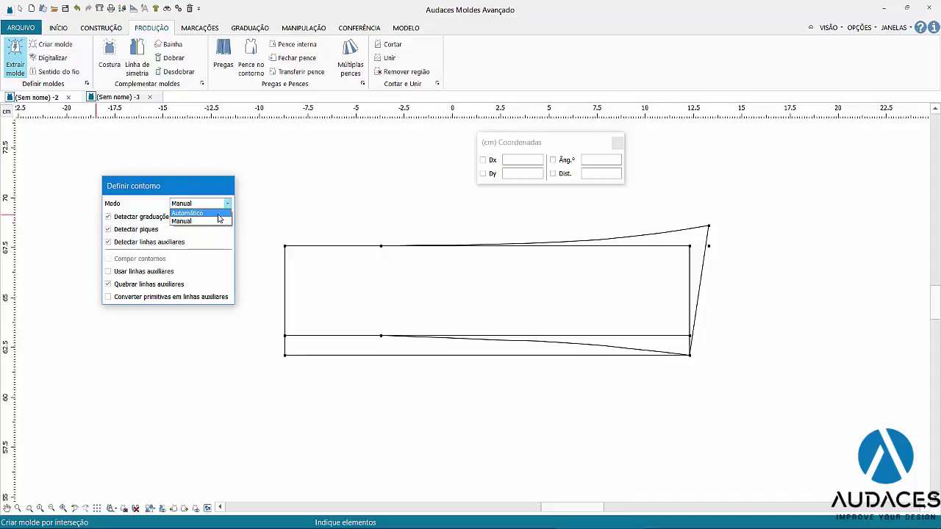
click(217, 213)
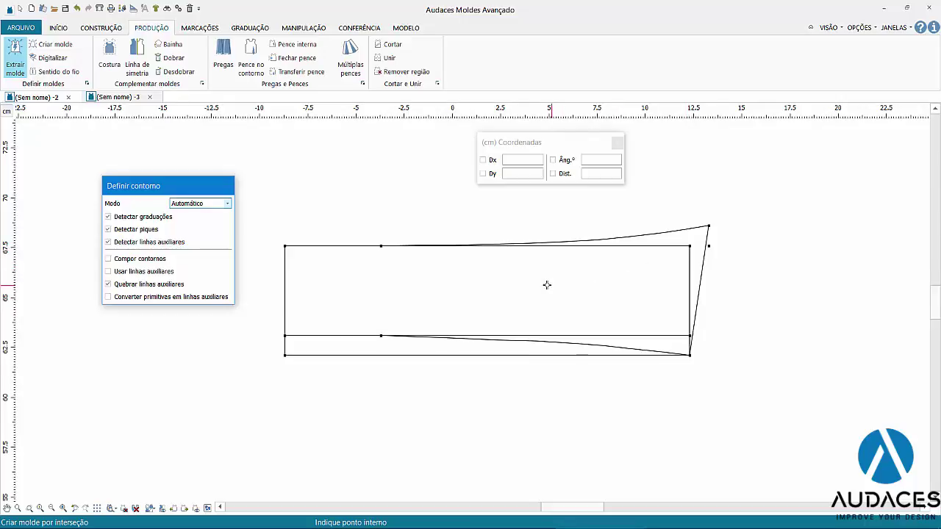
click(522, 291)
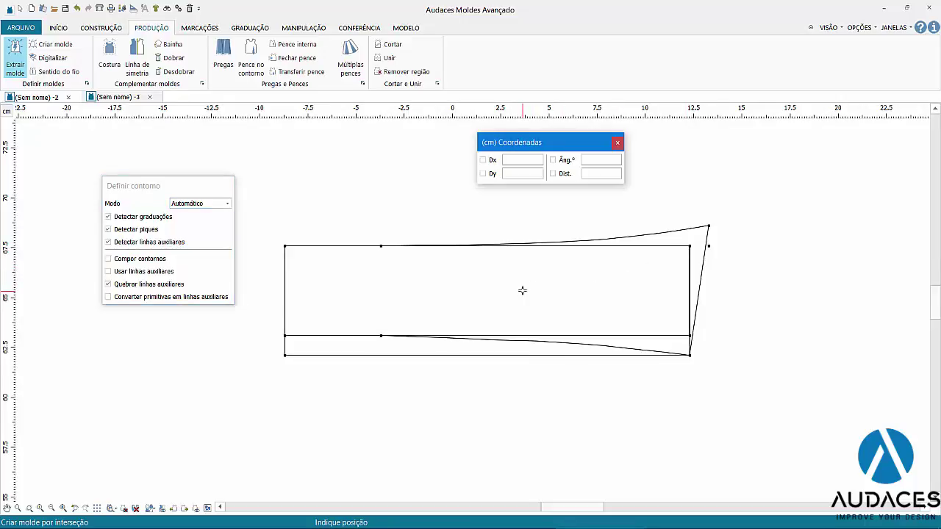
click(390, 428)
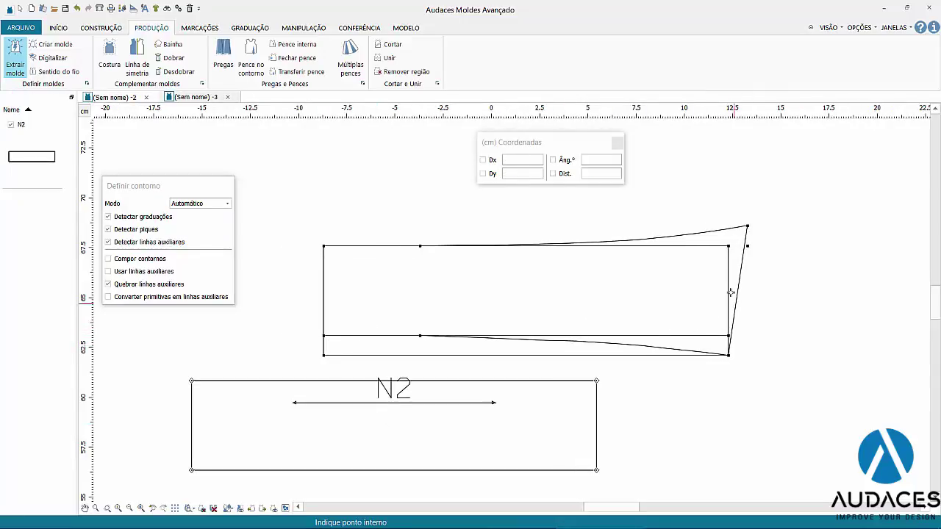
click(738, 237)
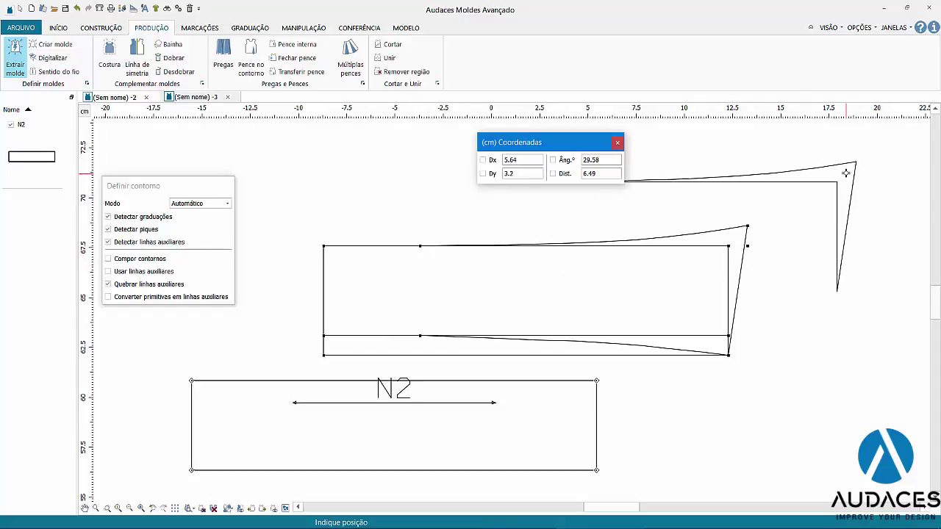
click(844, 188)
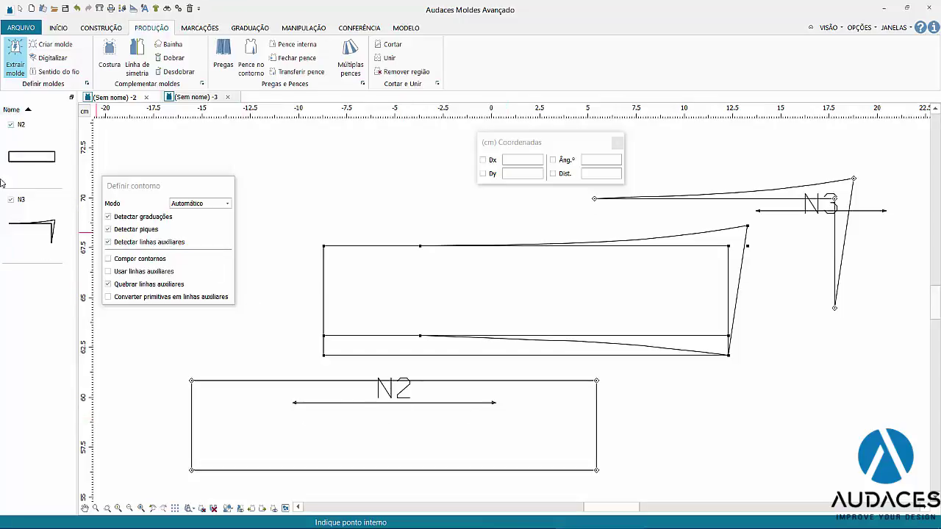
Step: Examine the size grid options in the grading properties of the extracted patterns, leaving the properties unchanged
right_click(525, 400)
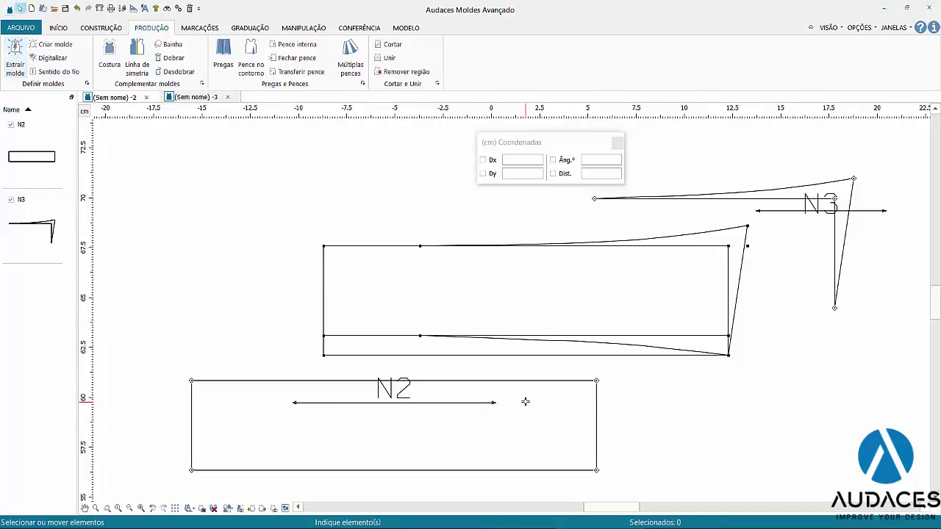
right_click(525, 401)
click(557, 222)
click(462, 110)
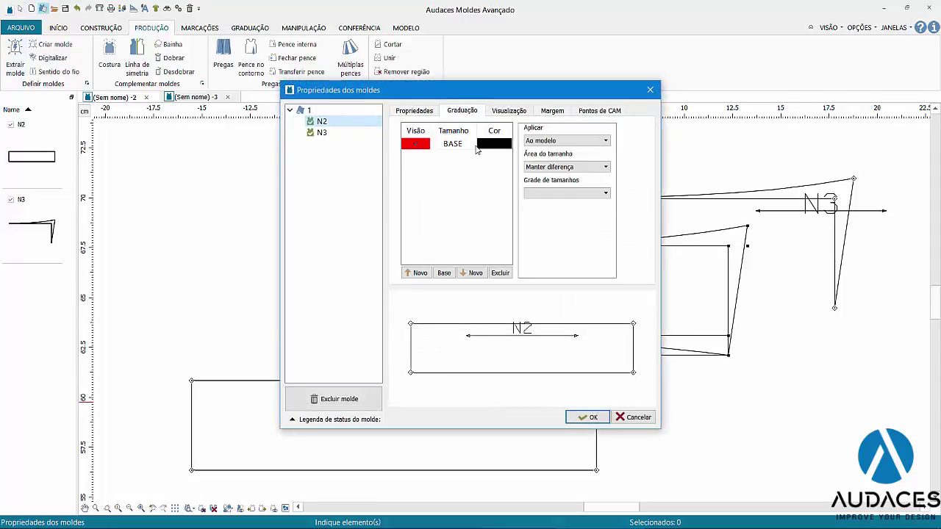
click(605, 193)
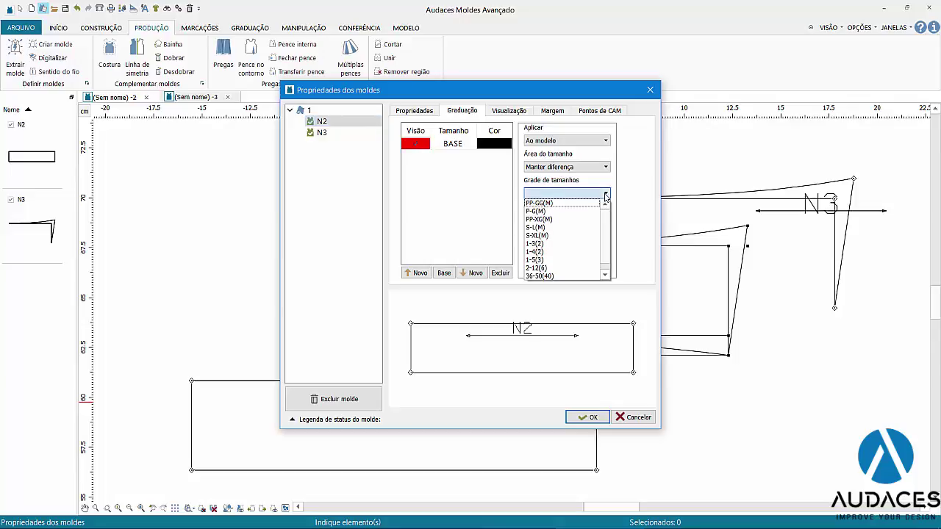
click(606, 193)
click(644, 417)
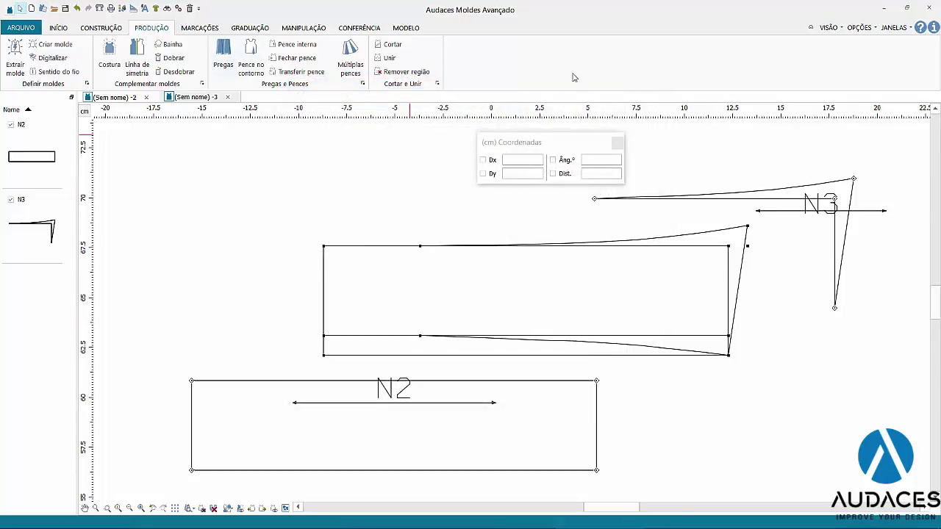
Step: Delete the extracted curved corner pattern N3 and the rectangular pattern N2
click(757, 196)
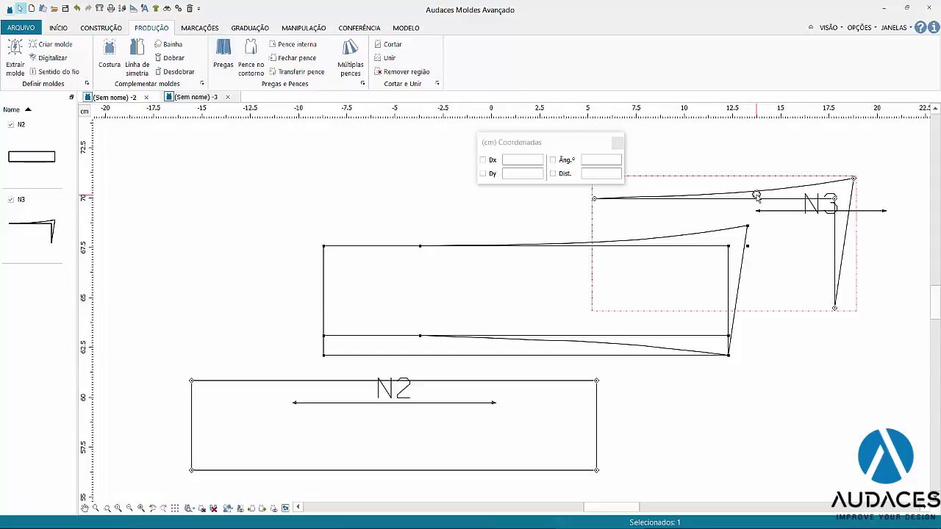
key(Delete)
click(517, 383)
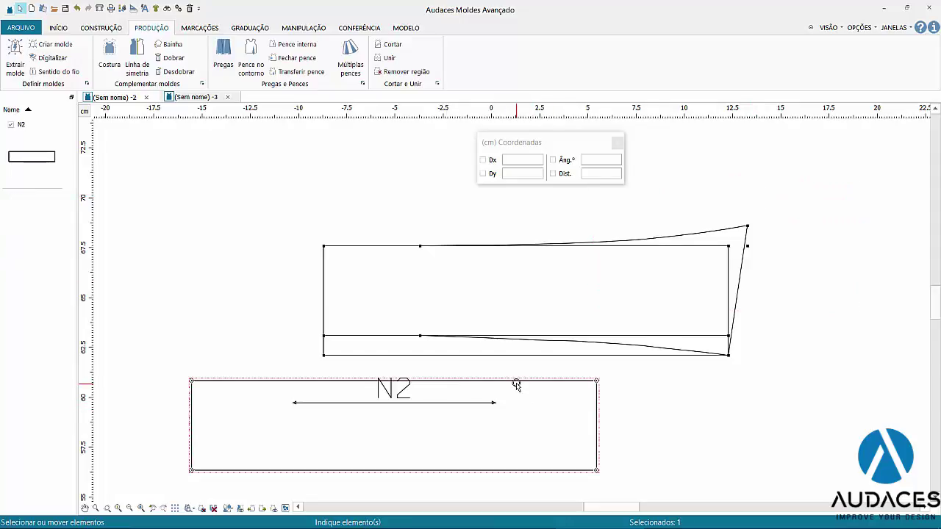
key(Delete)
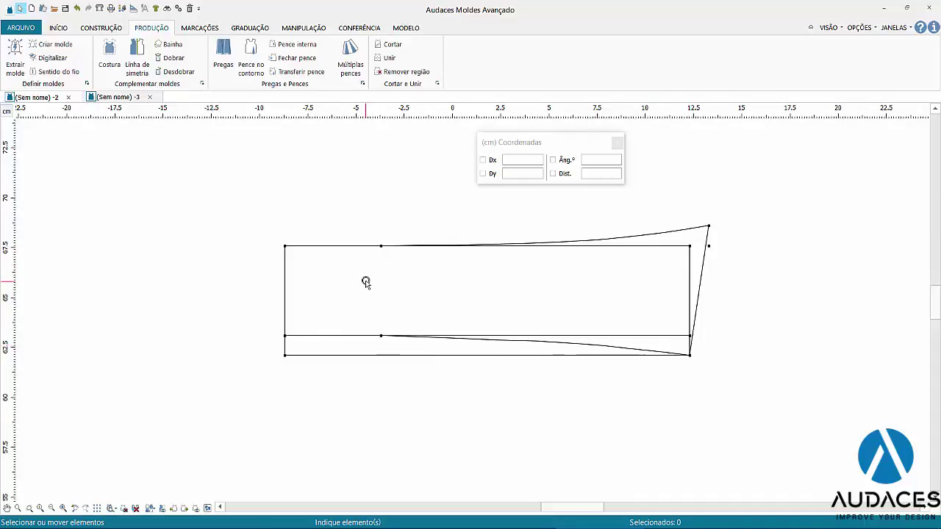
Step: Restart Extrair molde and set the contour mode to Manual
click(15, 58)
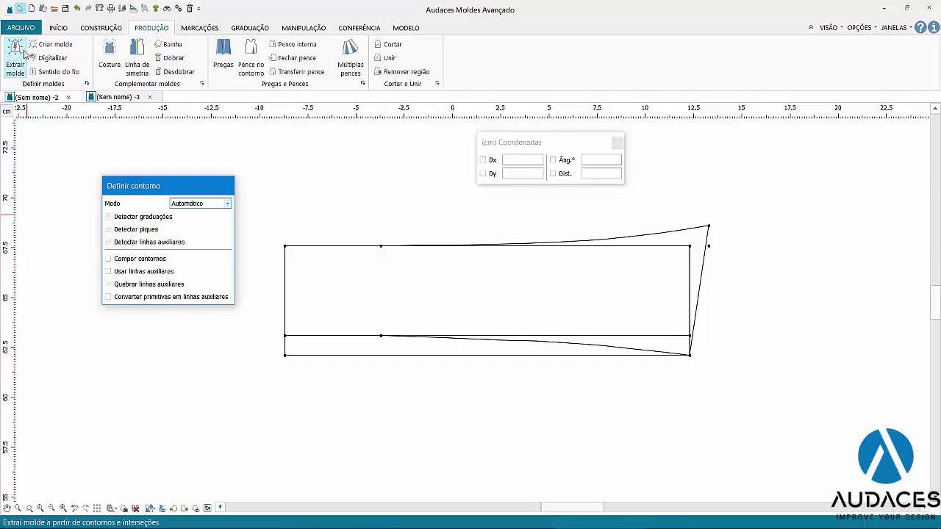
click(230, 204)
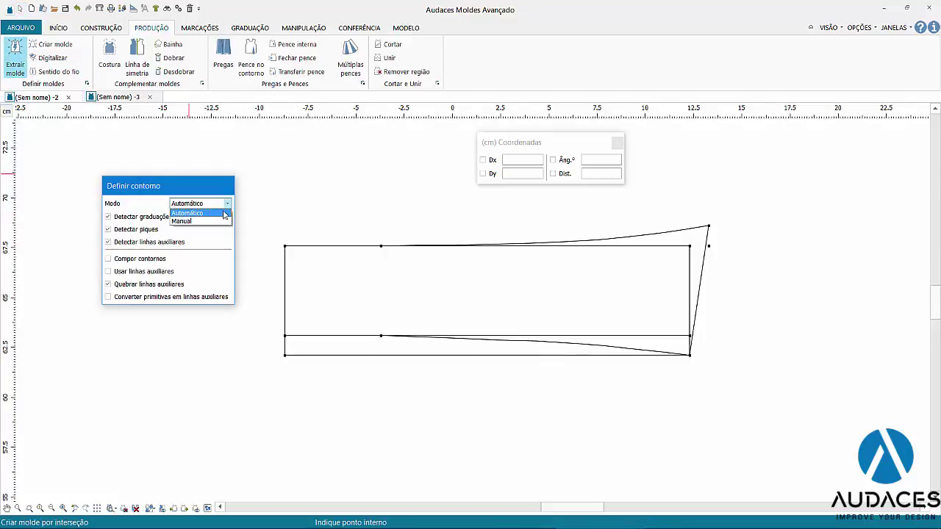
click(220, 218)
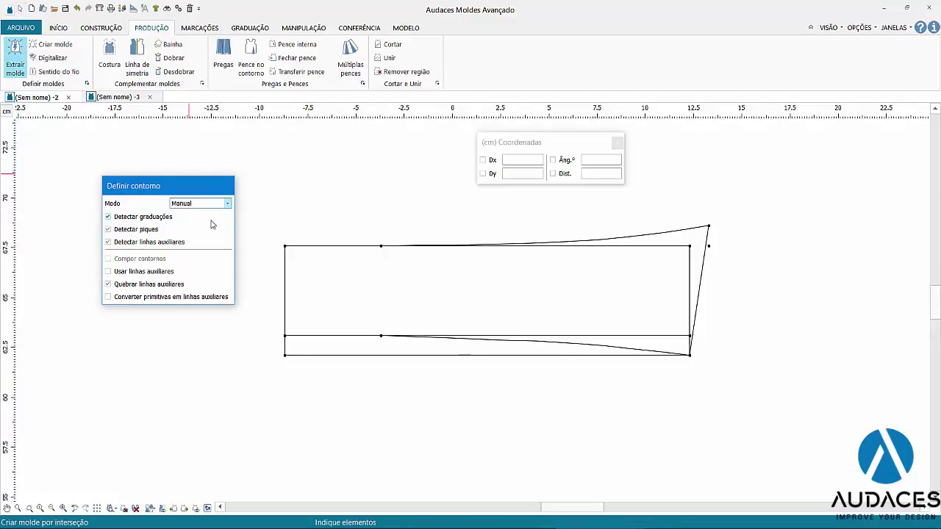
click(319, 246)
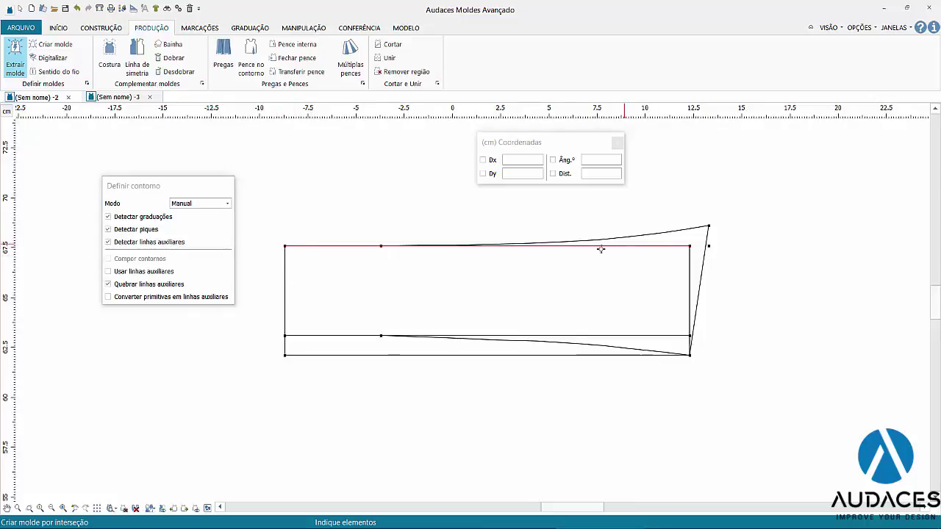
click(644, 234)
click(661, 353)
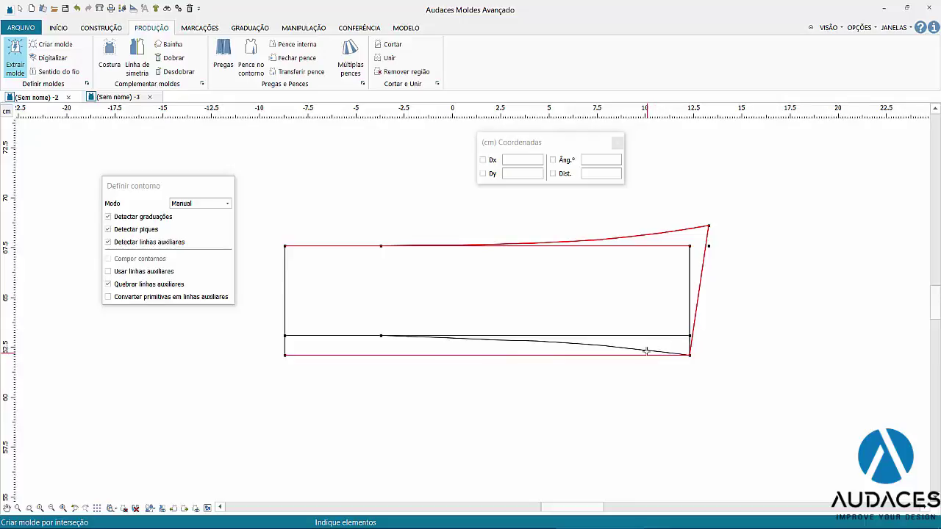
click(646, 349)
right_click(642, 352)
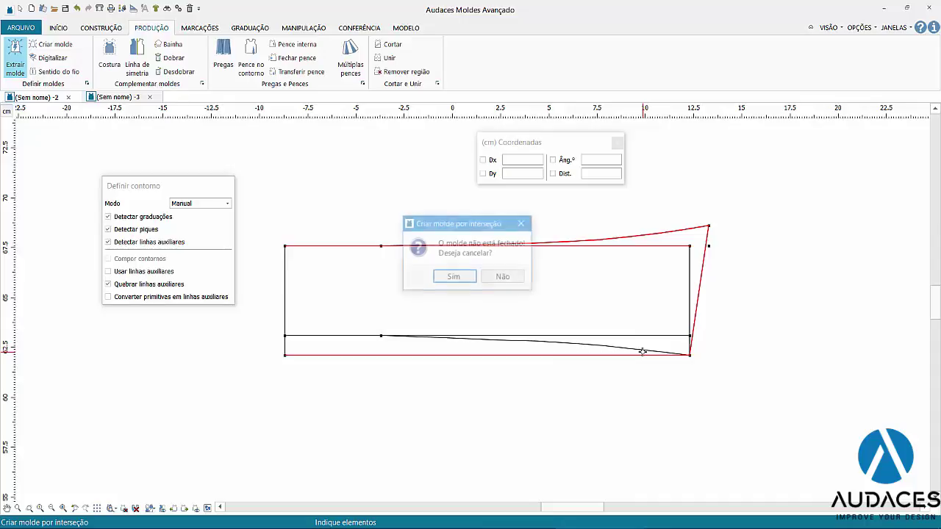
click(471, 280)
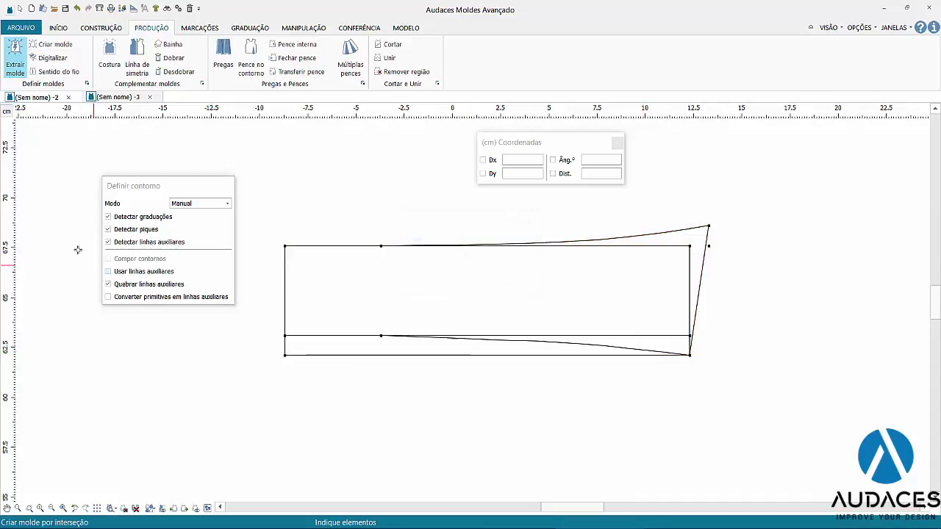
Step: Extract a pattern from the upper line, upper curve, slanted end, lower curve, inner lower line and straight end, and place it above the drawing
click(353, 246)
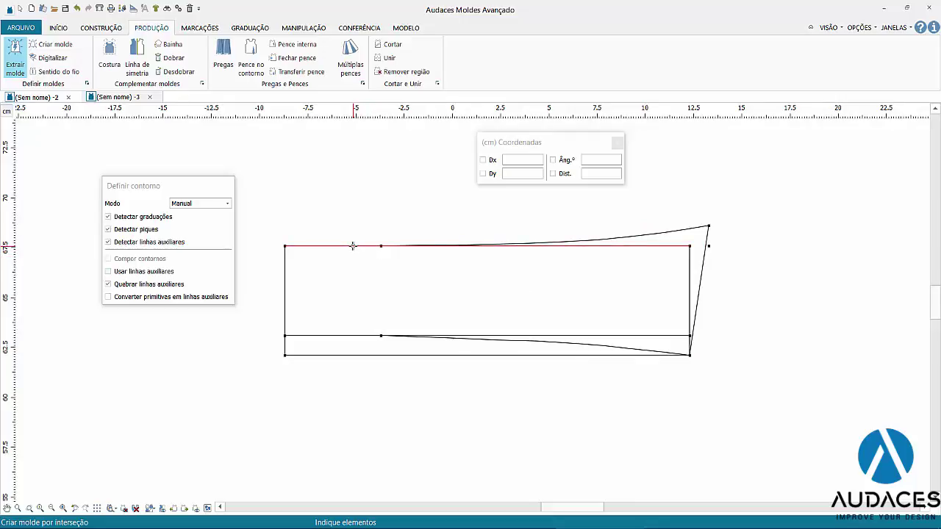
click(627, 237)
click(649, 350)
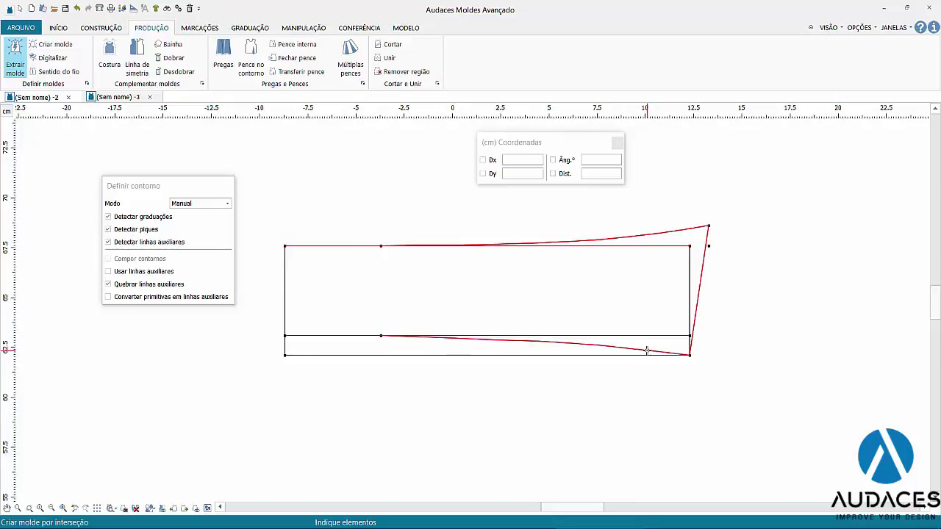
click(321, 337)
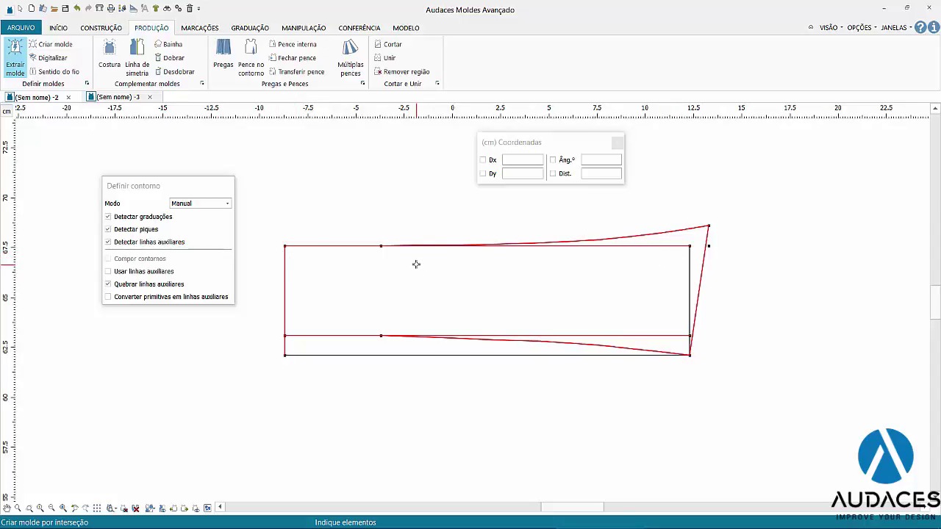
right_click(555, 295)
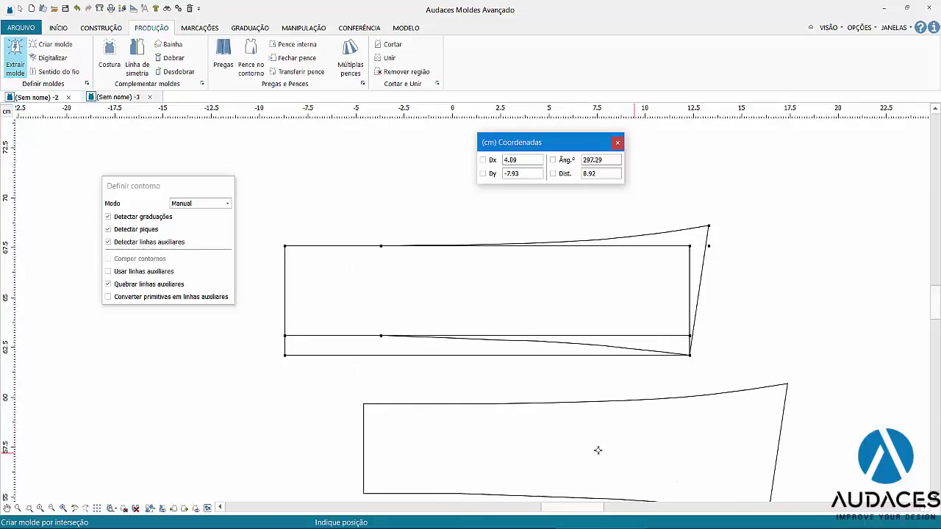
scroll(413, 404, down, 2)
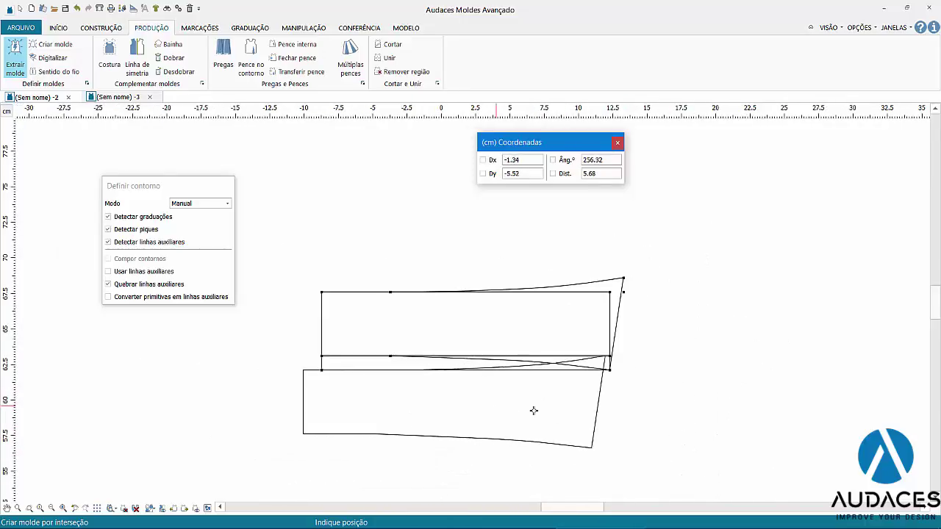
click(497, 206)
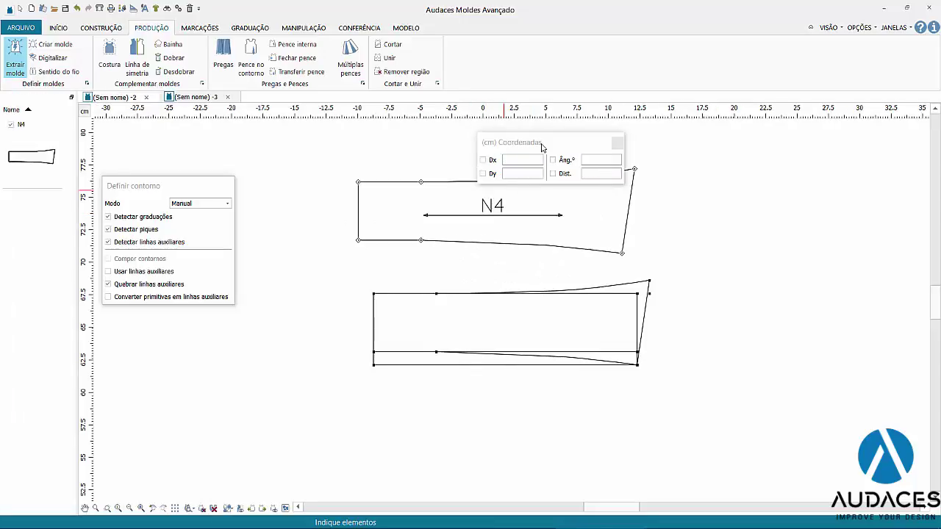
drag(540, 144, 764, 161)
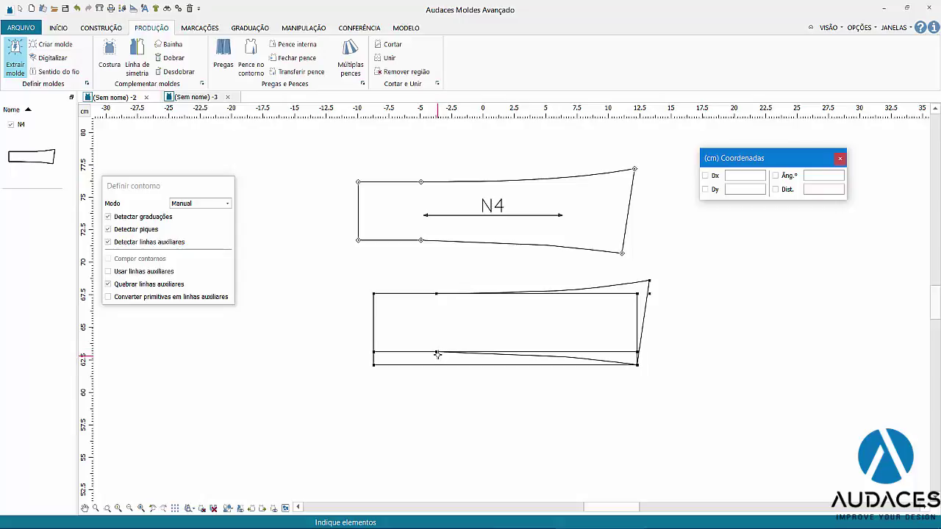
Step: Delete the two construction points where the upper and lower curves meet the straight lines of the base drawing
click(101, 27)
click(324, 45)
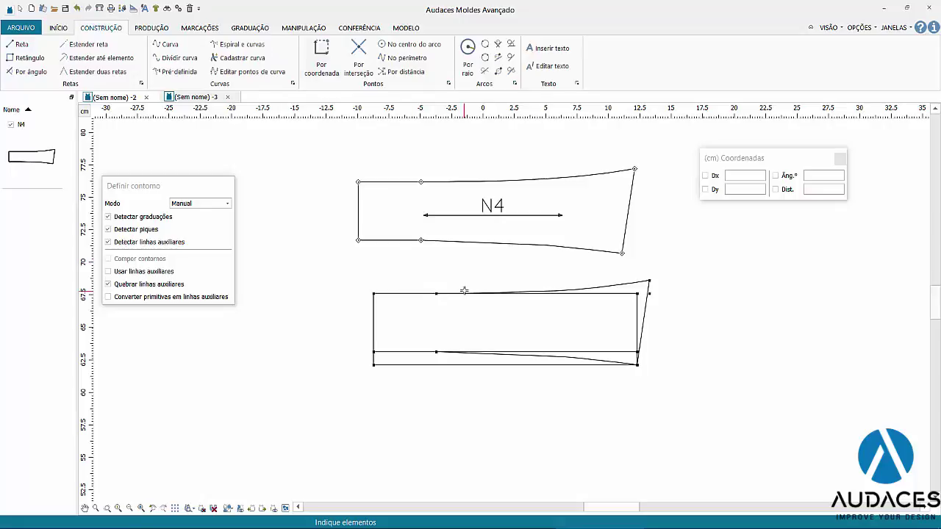
click(19, 8)
click(435, 294)
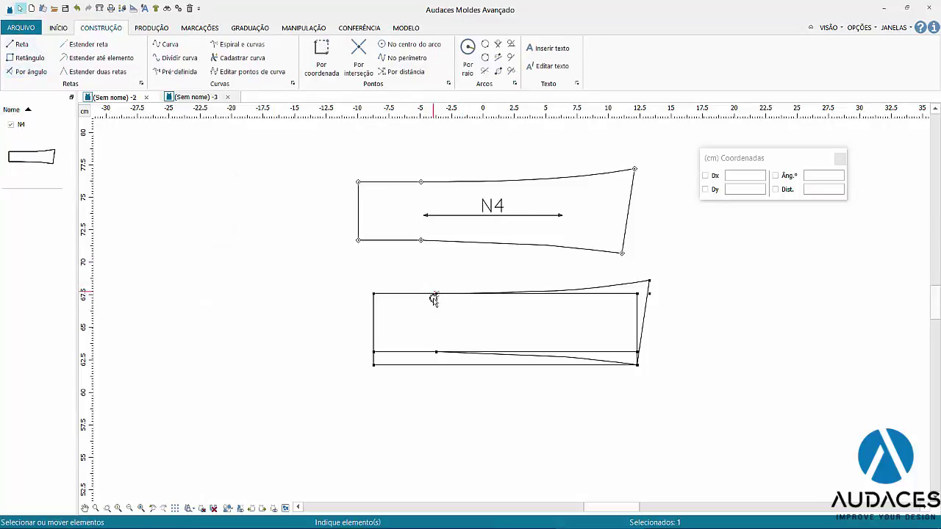
click(434, 355)
click(438, 431)
Step: Extract another pattern from the upper line, upper curve, slanted end, lower curve, inner lower line and straight end, placing it below the drawing
click(152, 28)
click(14, 60)
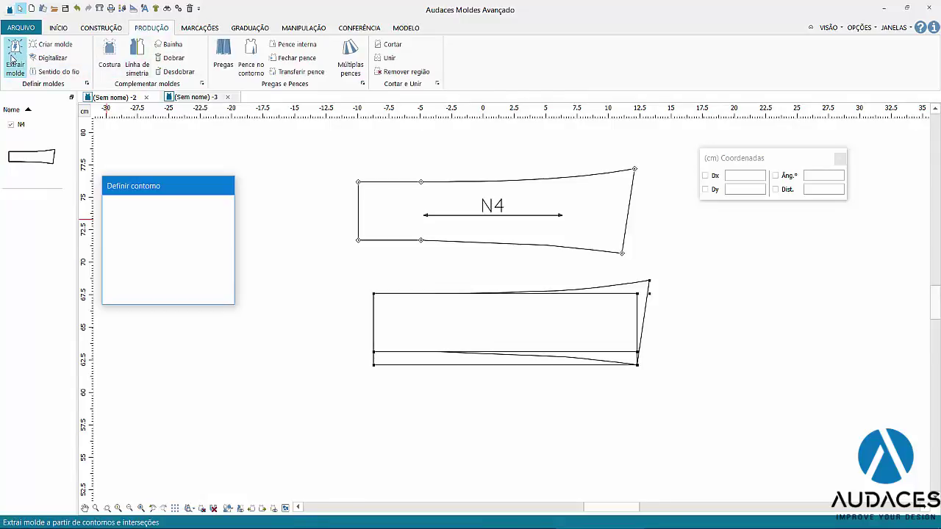
click(392, 294)
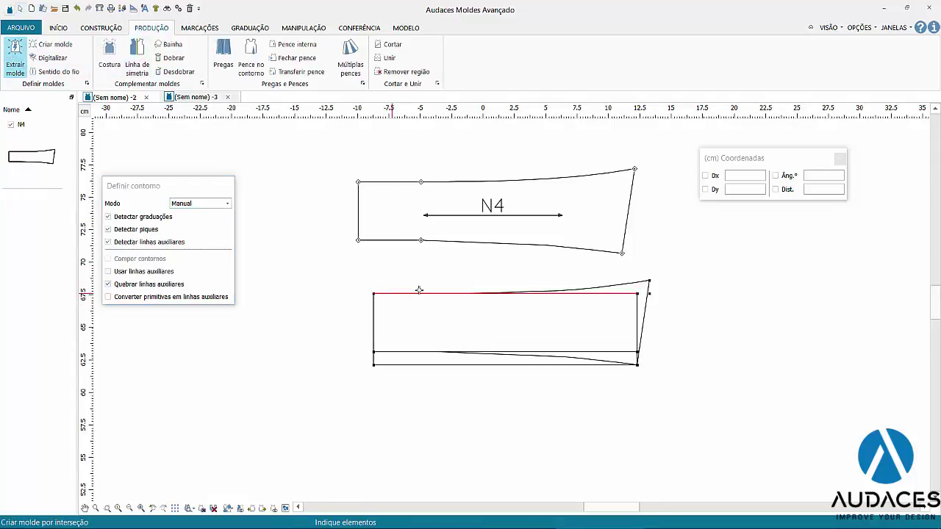
click(617, 284)
click(643, 324)
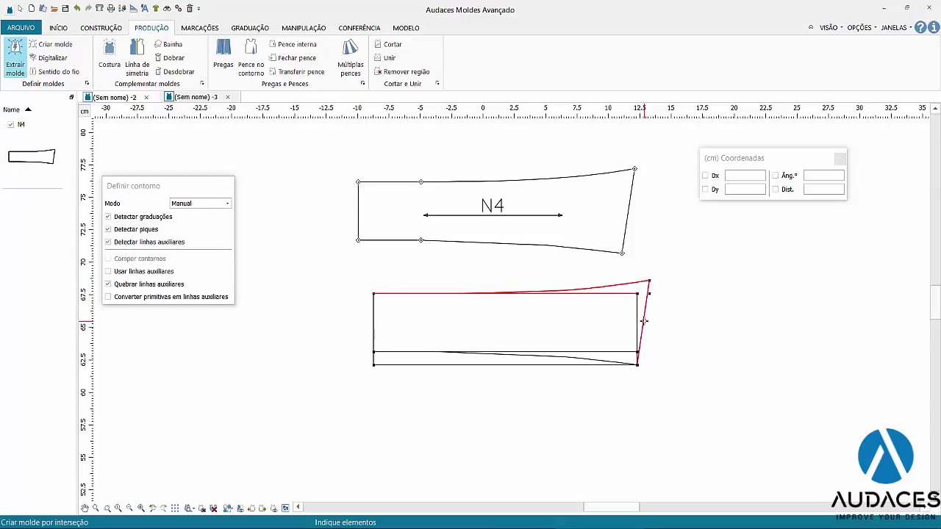
click(598, 360)
click(402, 352)
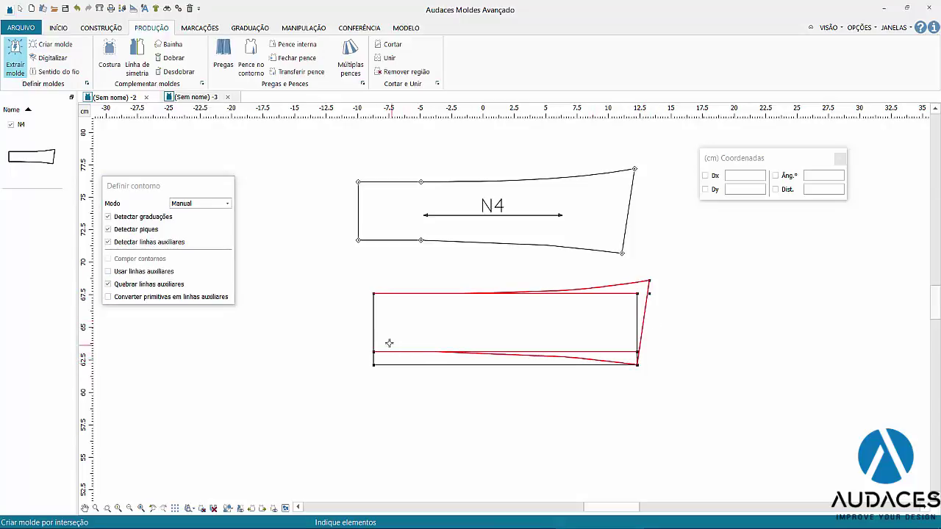
click(373, 331)
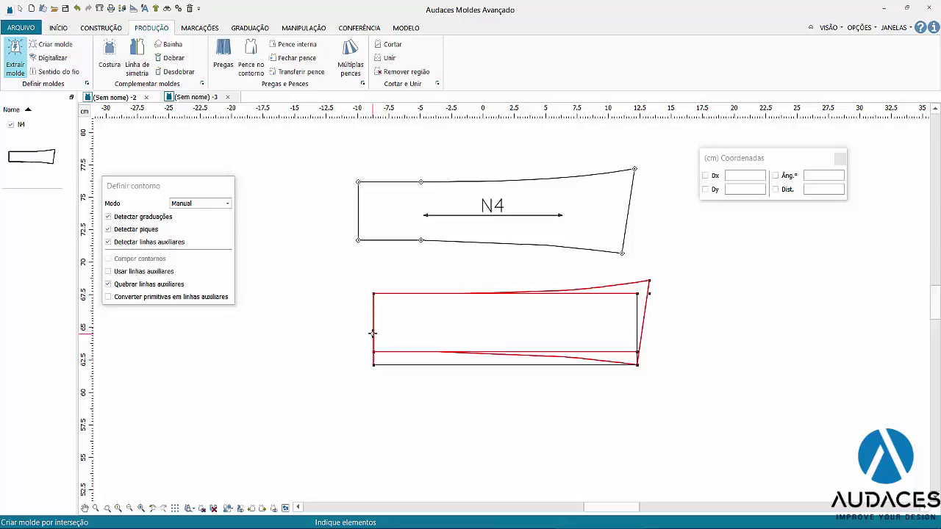
click(444, 319)
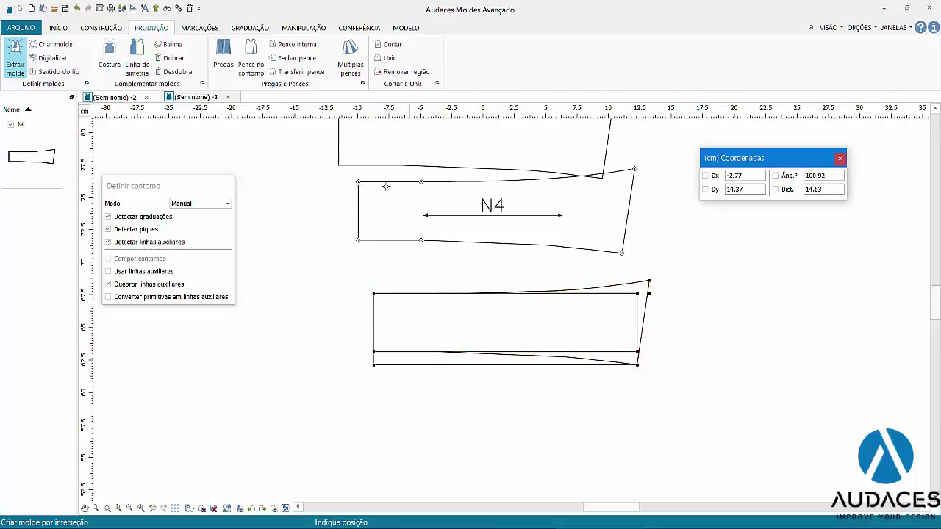
click(433, 439)
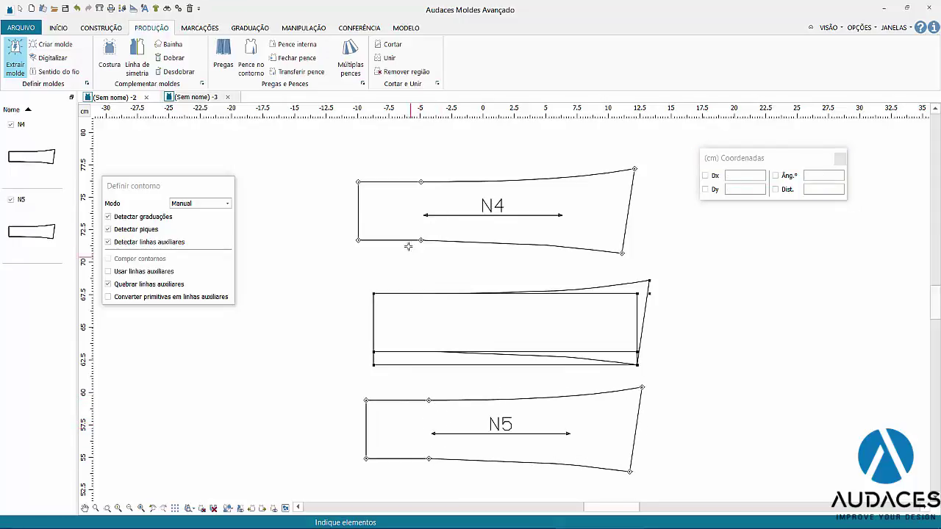
Step: Add five points by coordinate along the base drawing's upper line, starting from its upper-left corner, each offset by Dx 3 and Dy -0
scroll(407, 233, up, 2)
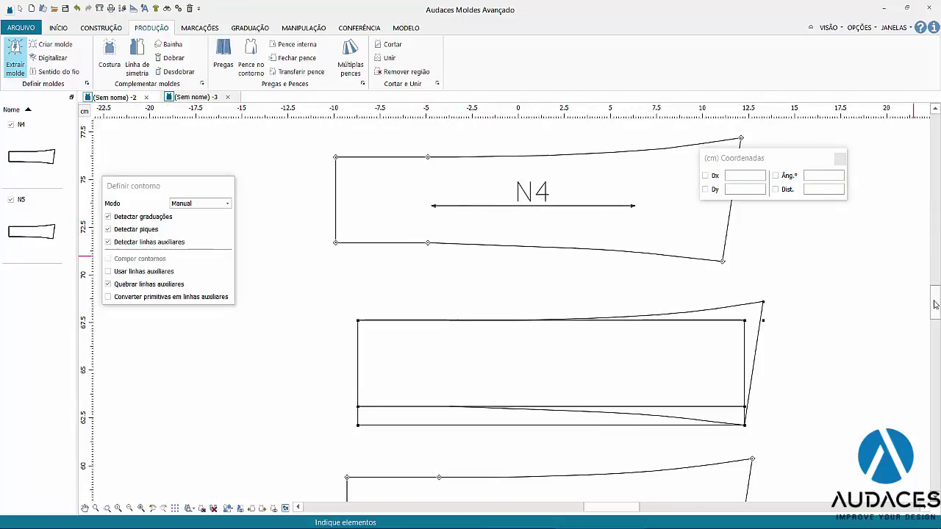
drag(934, 302, 935, 329)
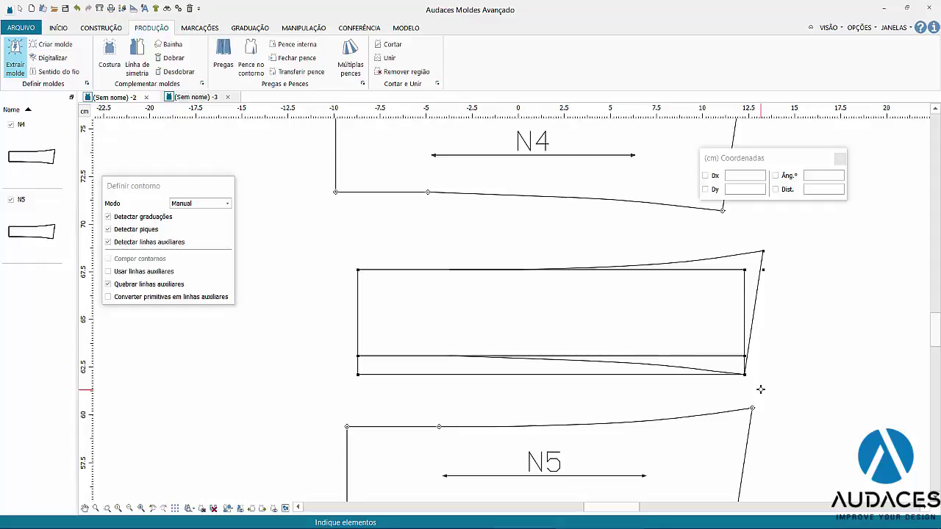
click(198, 29)
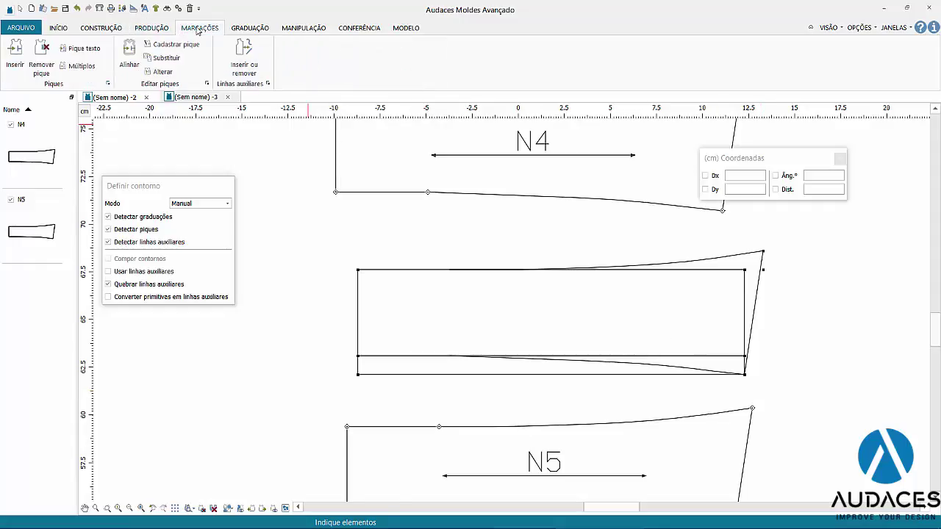
click(101, 28)
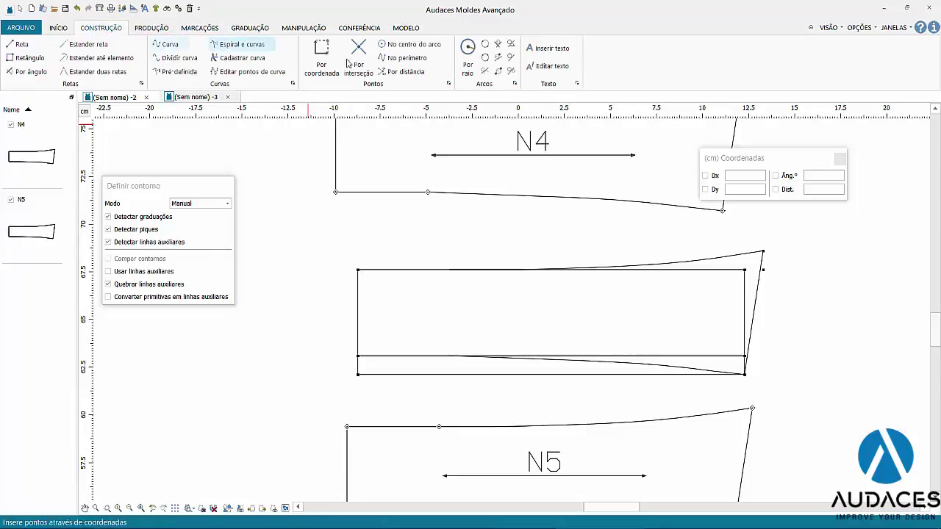
click(321, 55)
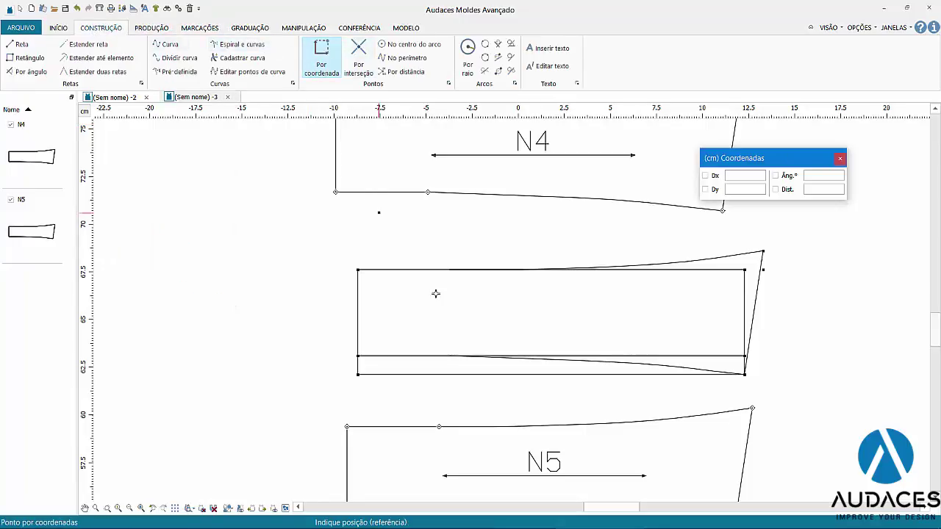
click(357, 270)
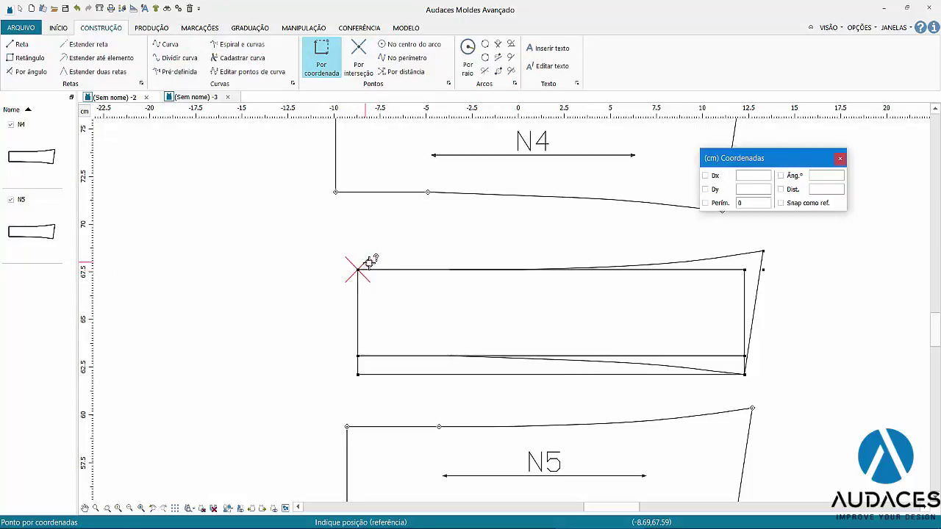
click(366, 254)
drag(754, 175, 705, 180)
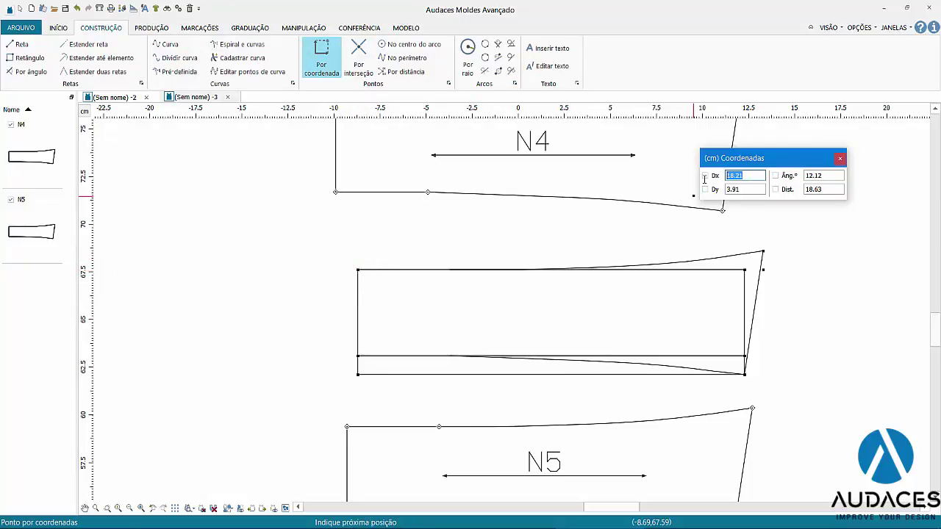
text(5)
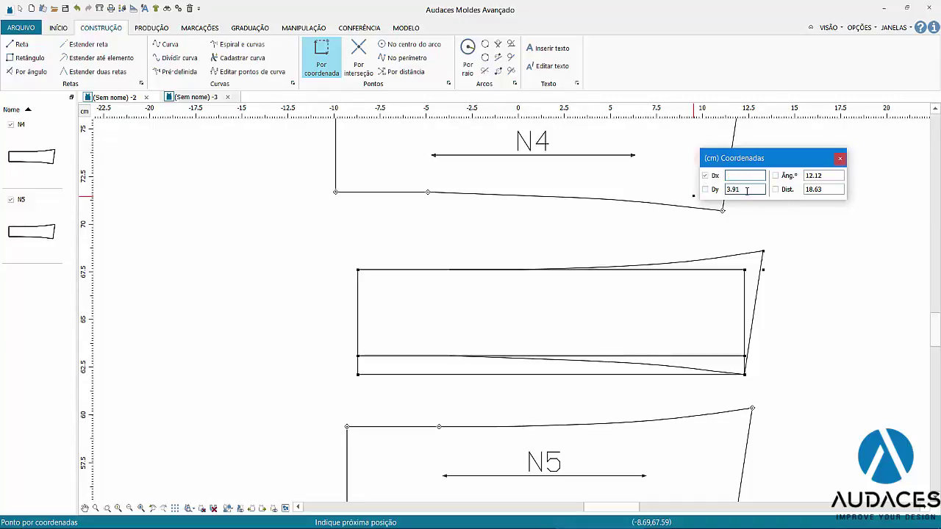
key(BackSpace)
text(3)
drag(749, 190, 722, 188)
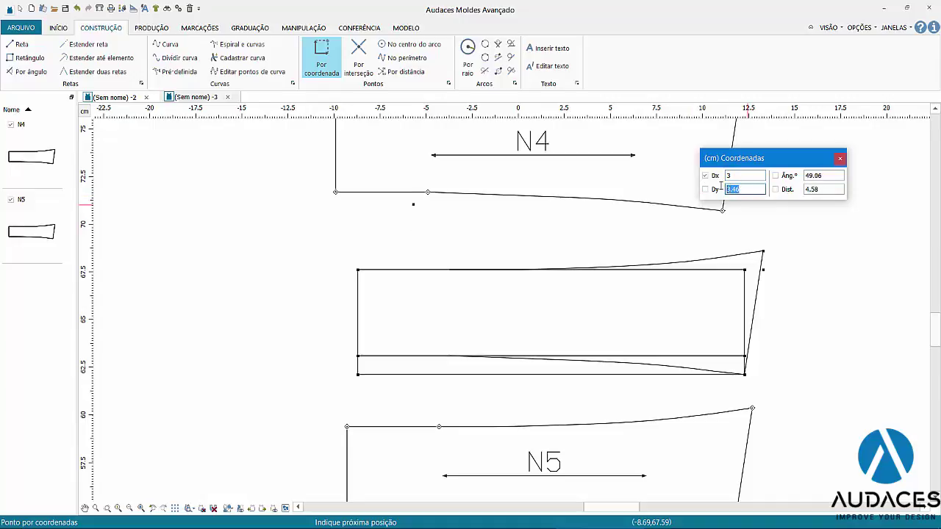
text(-0)
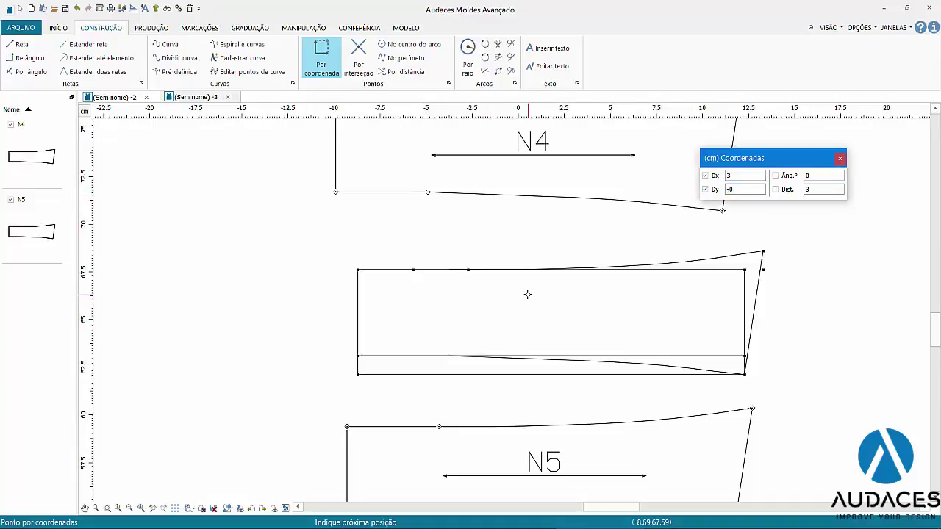
key(Return)
key(Return)
key(Return)
right_click(736, 287)
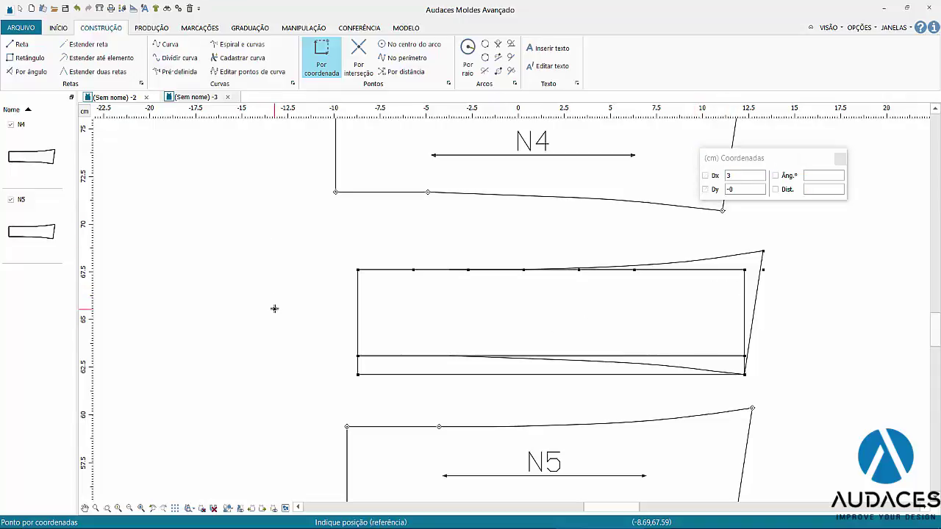
key(Escape)
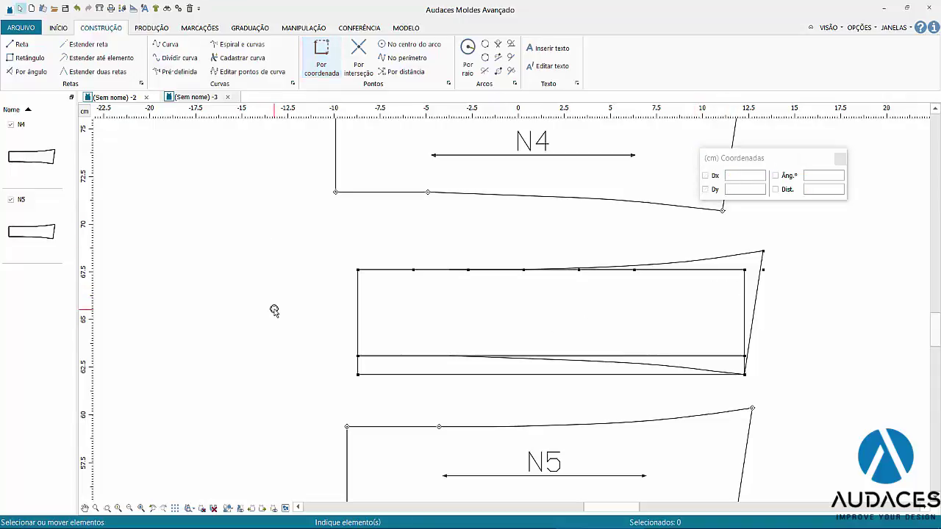
Step: Extract a pattern from the straight end, dotted upper line, upper curve, slanted end, lower curve and inner lower line, placing it right of the drawing
click(166, 28)
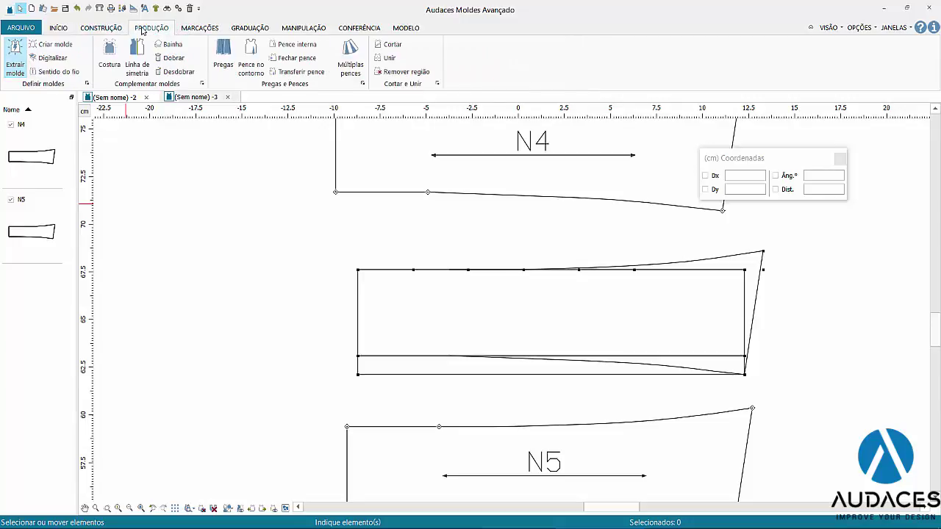
click(55, 46)
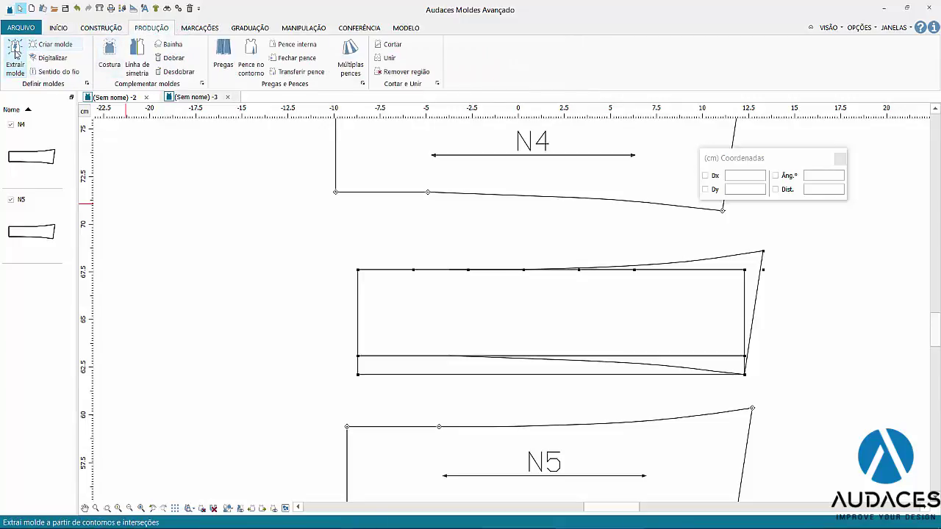
click(356, 301)
click(455, 270)
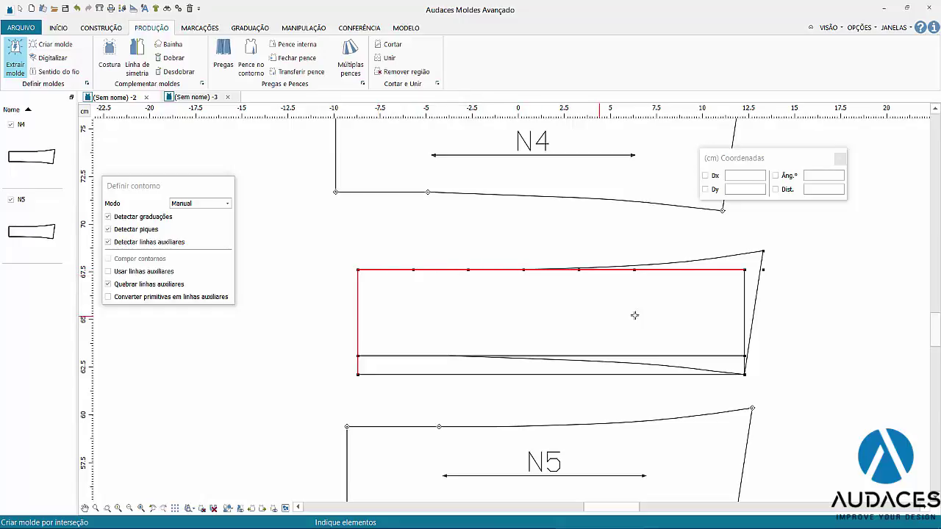
click(683, 261)
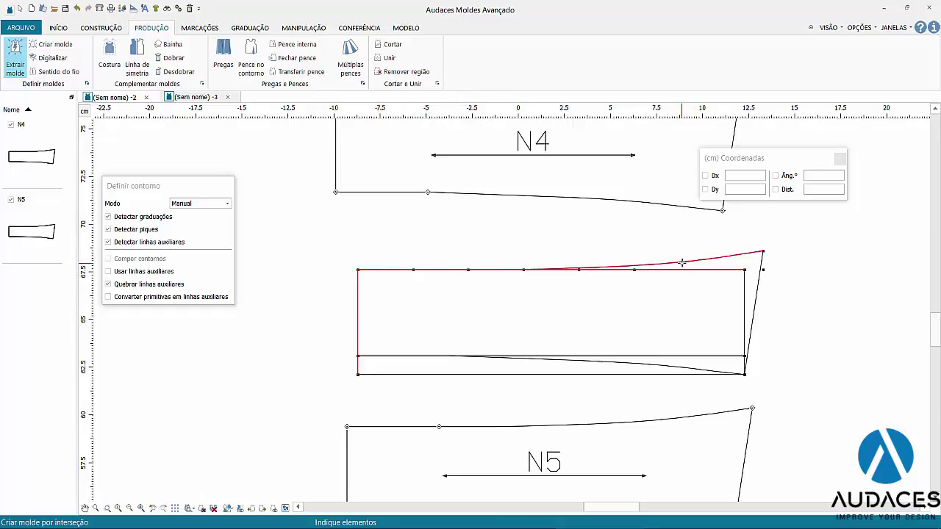
click(756, 304)
click(668, 366)
right_click(483, 311)
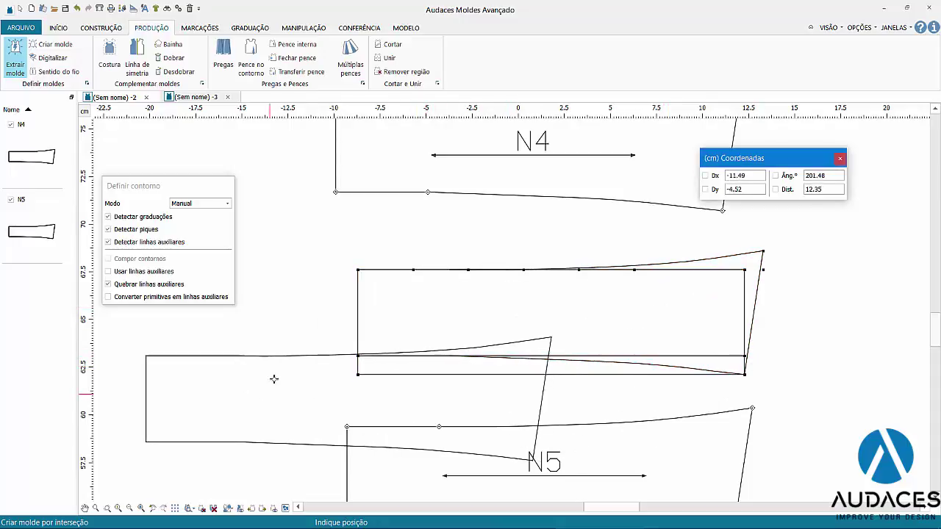
scroll(311, 367, down, 2)
click(694, 354)
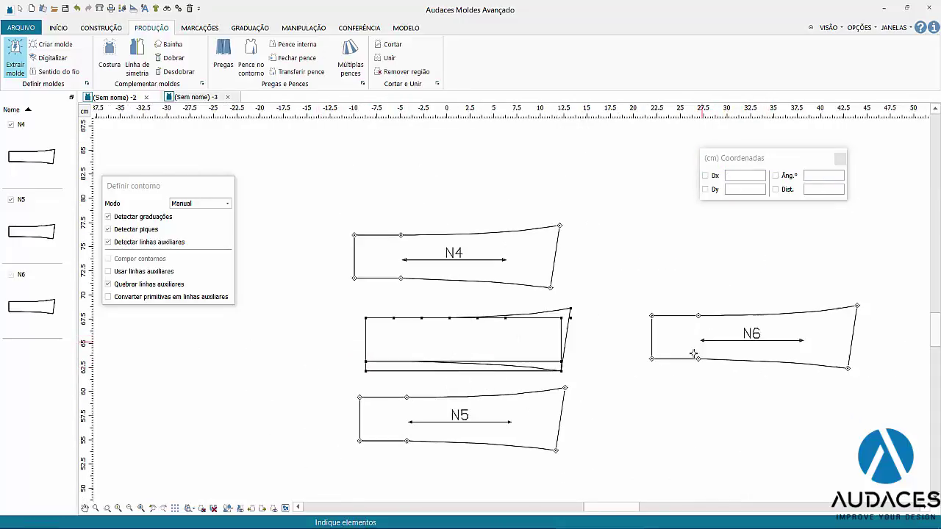